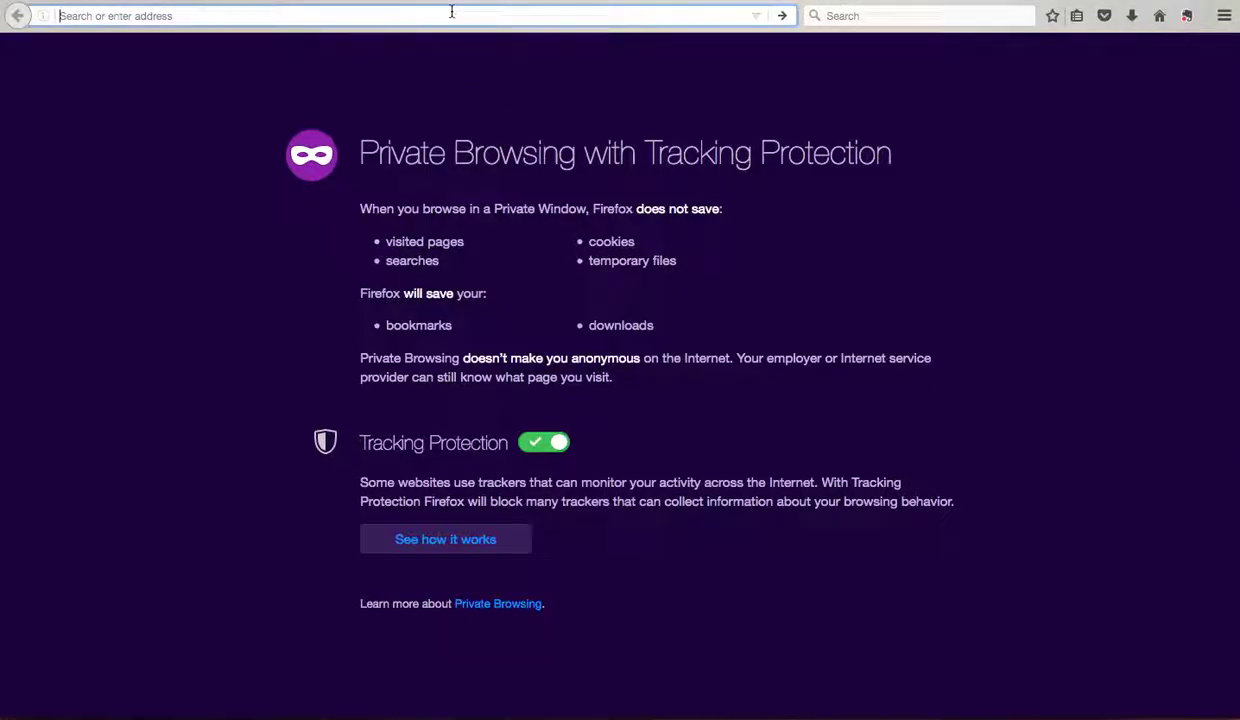
# - Open rucio-ui.cern.ch/r2d2/request in the private window and identify with the personal certificate
pyautogui.write('re')
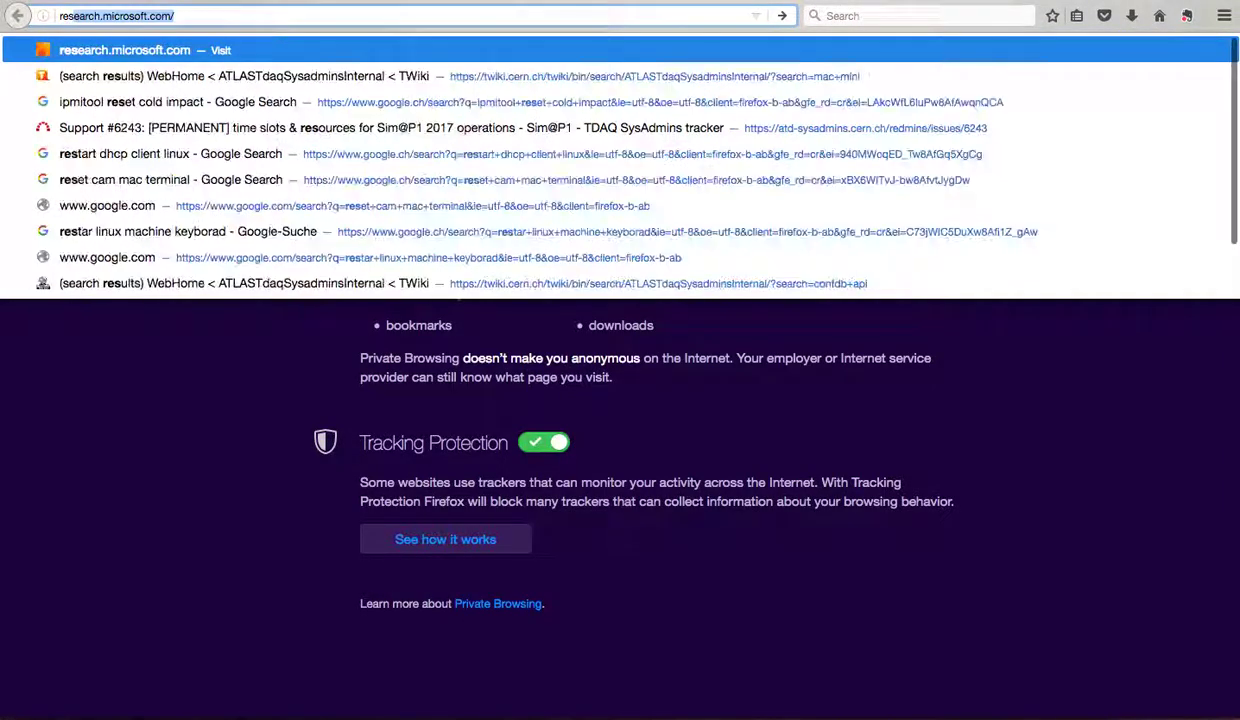
pyautogui.press('BackSpace')
pyautogui.press('BackSpace')
pyautogui.press('BackSpace')
pyautogui.write('rucio-')
pyautogui.press('Down')
pyautogui.press('Return')
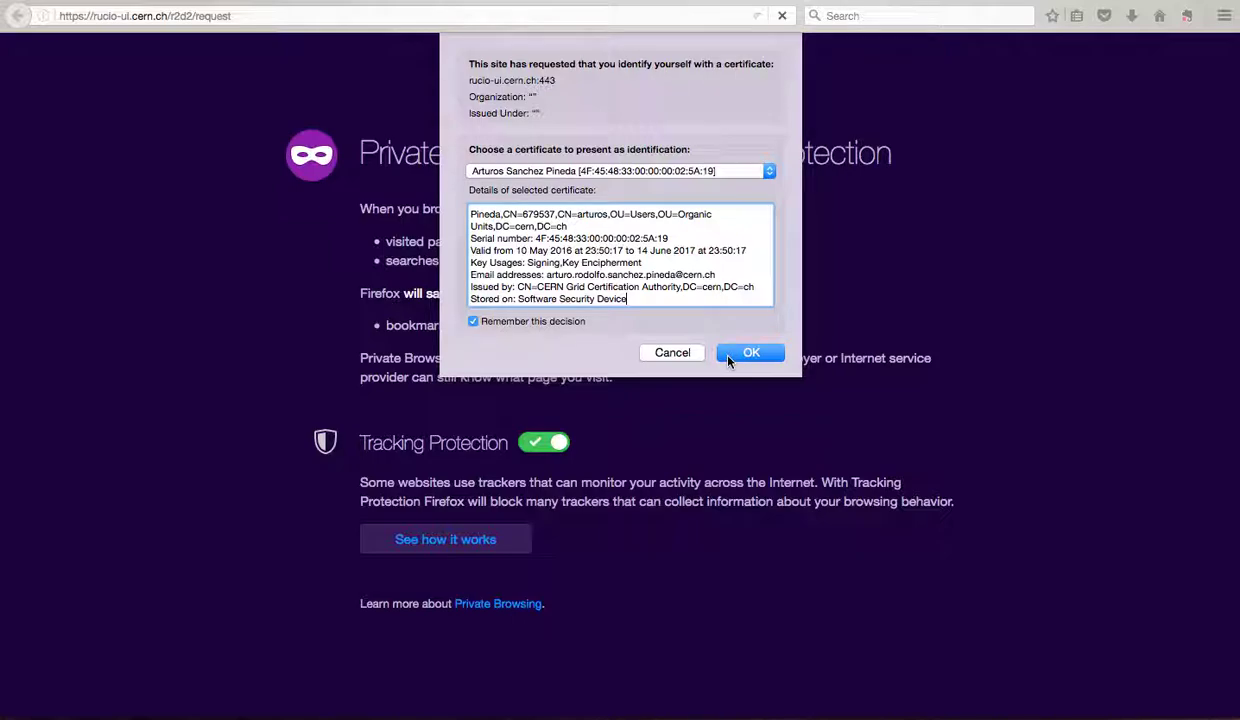
pyautogui.click(728, 357)
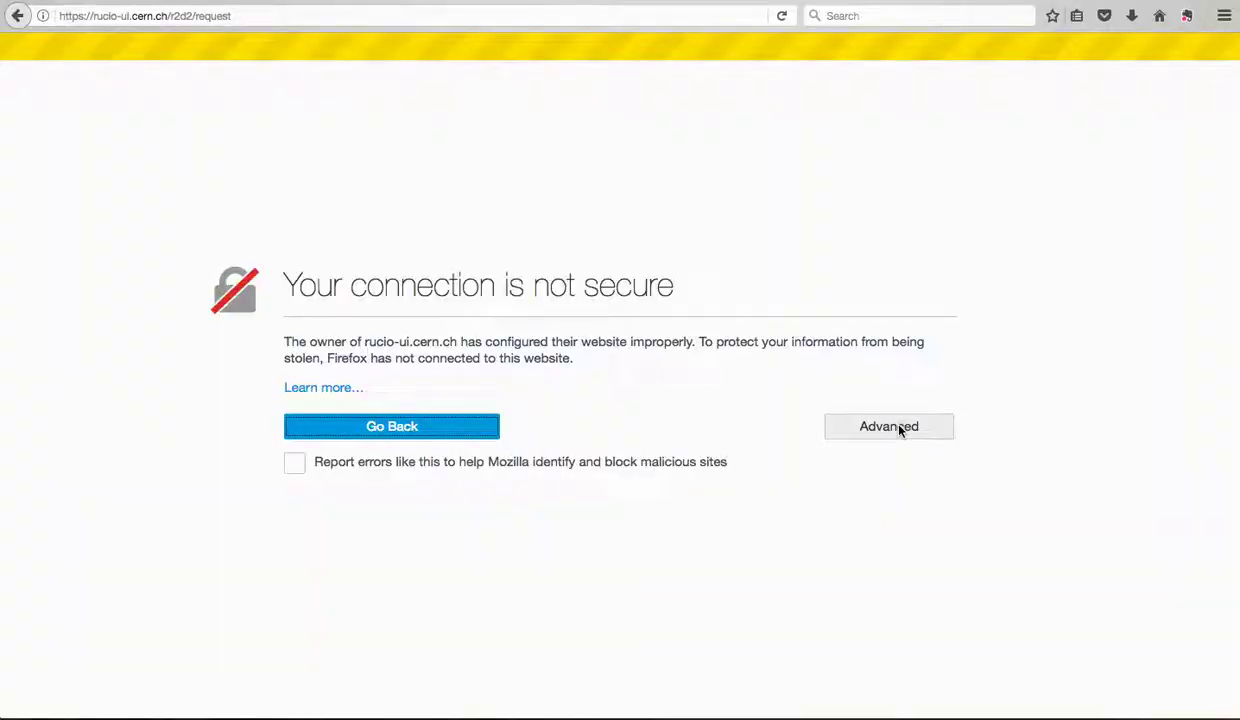
# - Add a security exception for the untrusted certificate of rucio-ui.cern.ch and load the rule request page
pyautogui.click(898, 428)
pyautogui.click(374, 652)
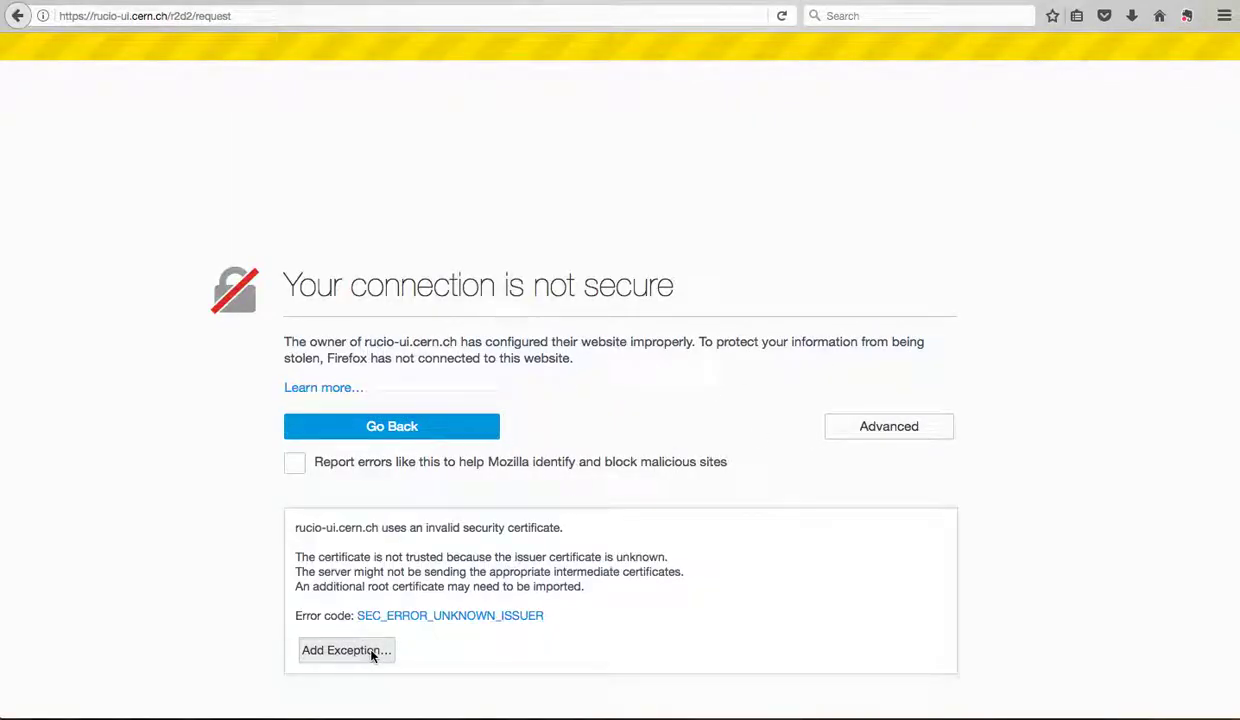
pyautogui.click(446, 403)
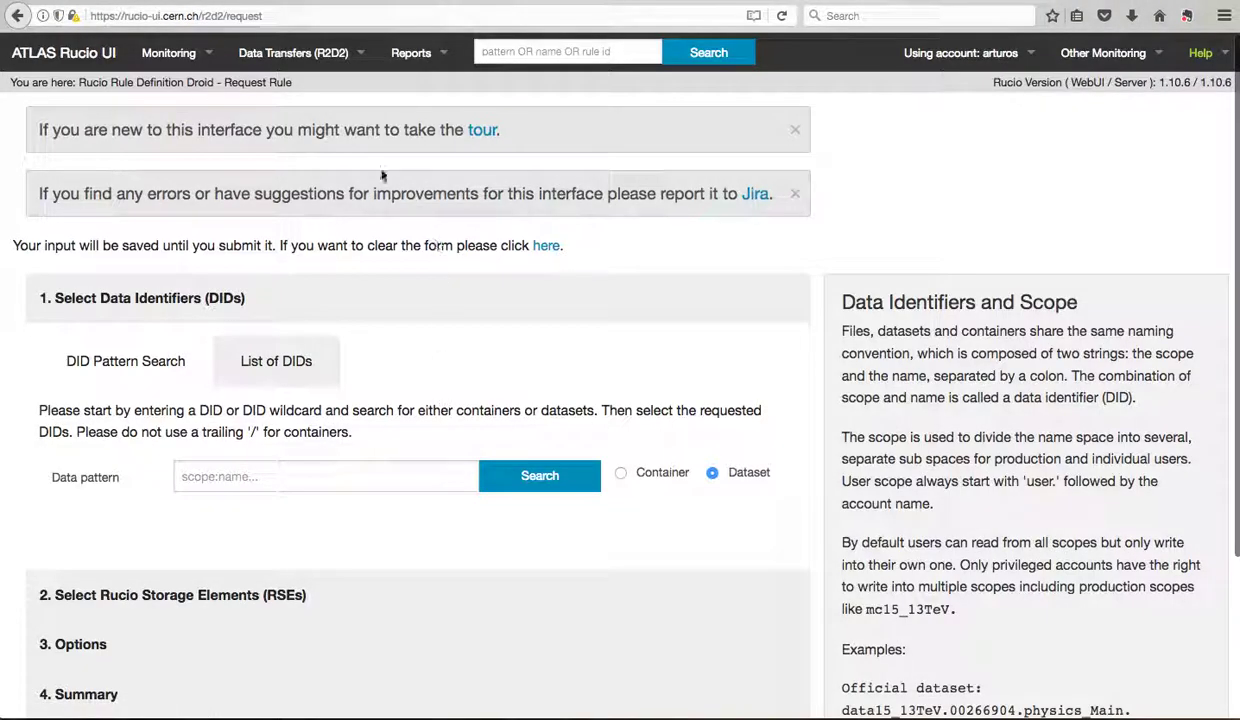
# - Examine the form for entering a list of DIDs and its naming examples, and return to the DID pattern search
pyautogui.click(293, 482)
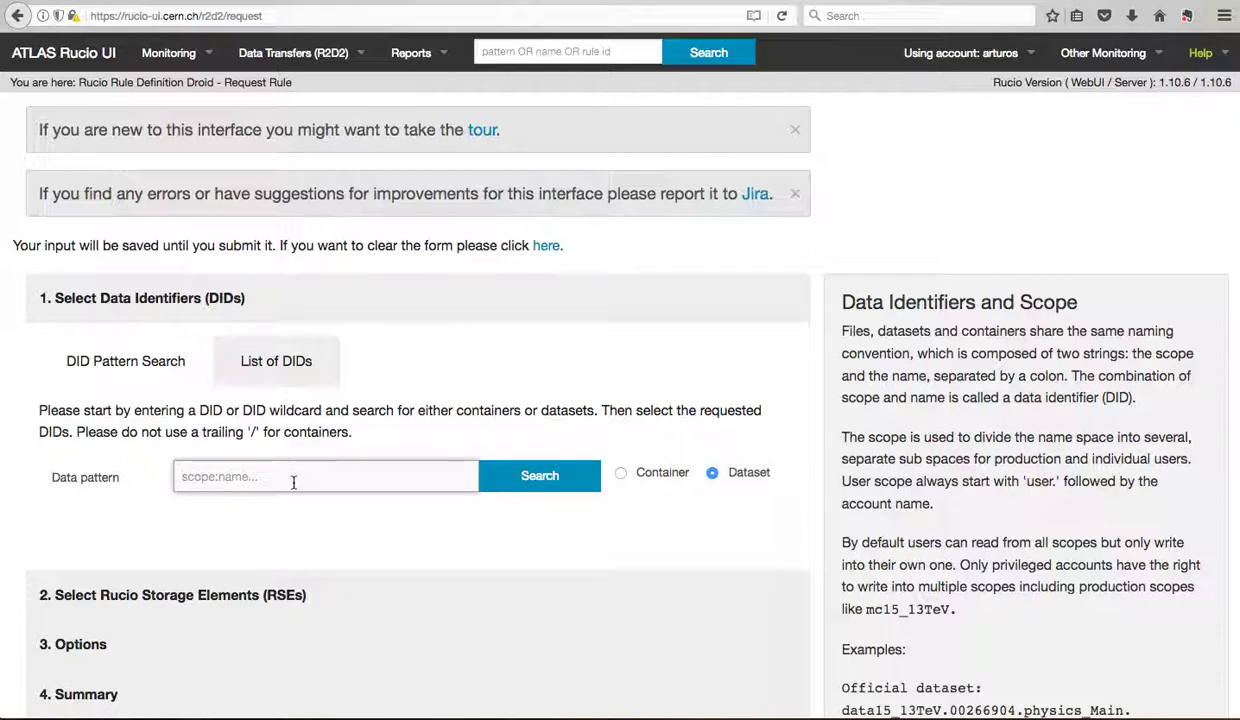
pyautogui.click(268, 362)
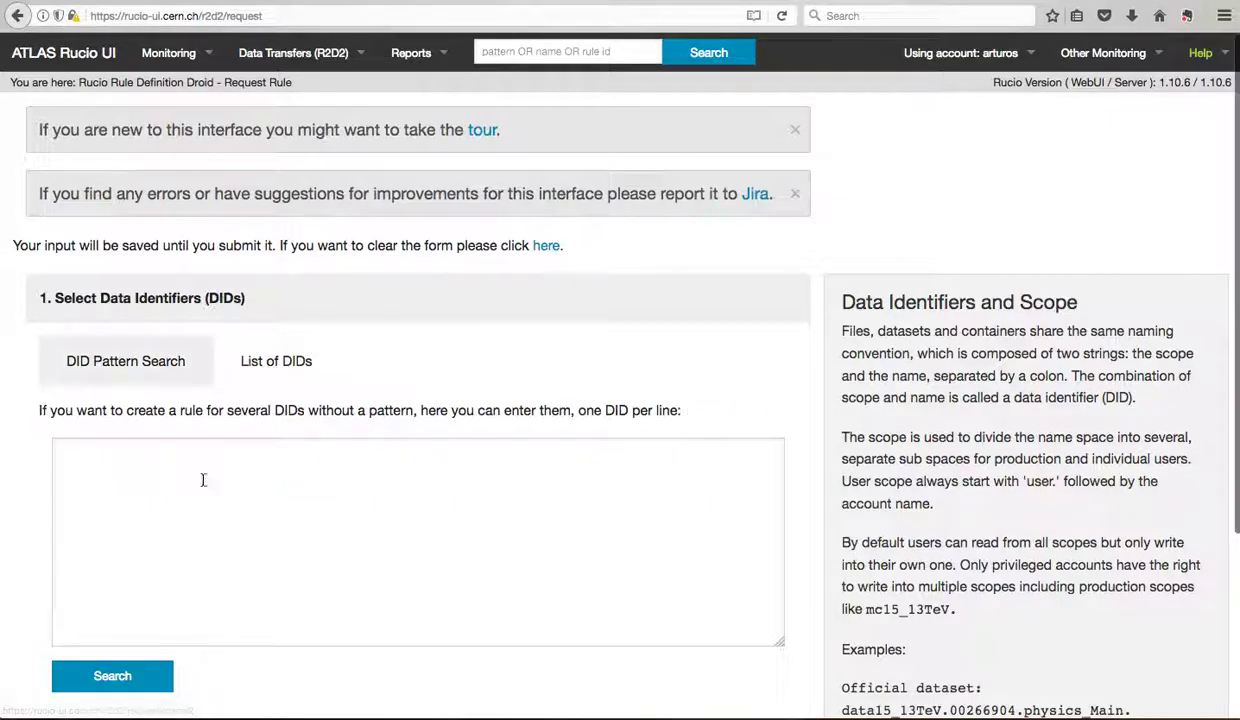
pyautogui.scroll(-2, 385, 501)
pyautogui.scroll(-2, 1033, 443)
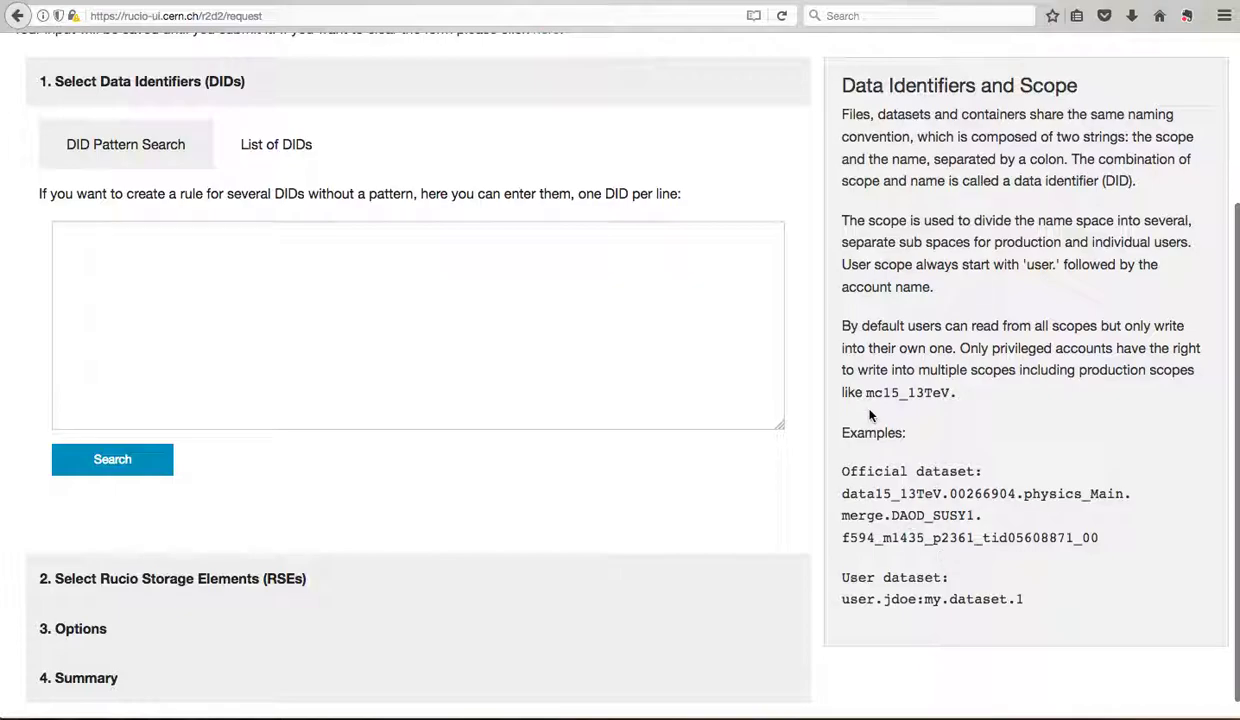
pyautogui.scroll(2, 843, 398)
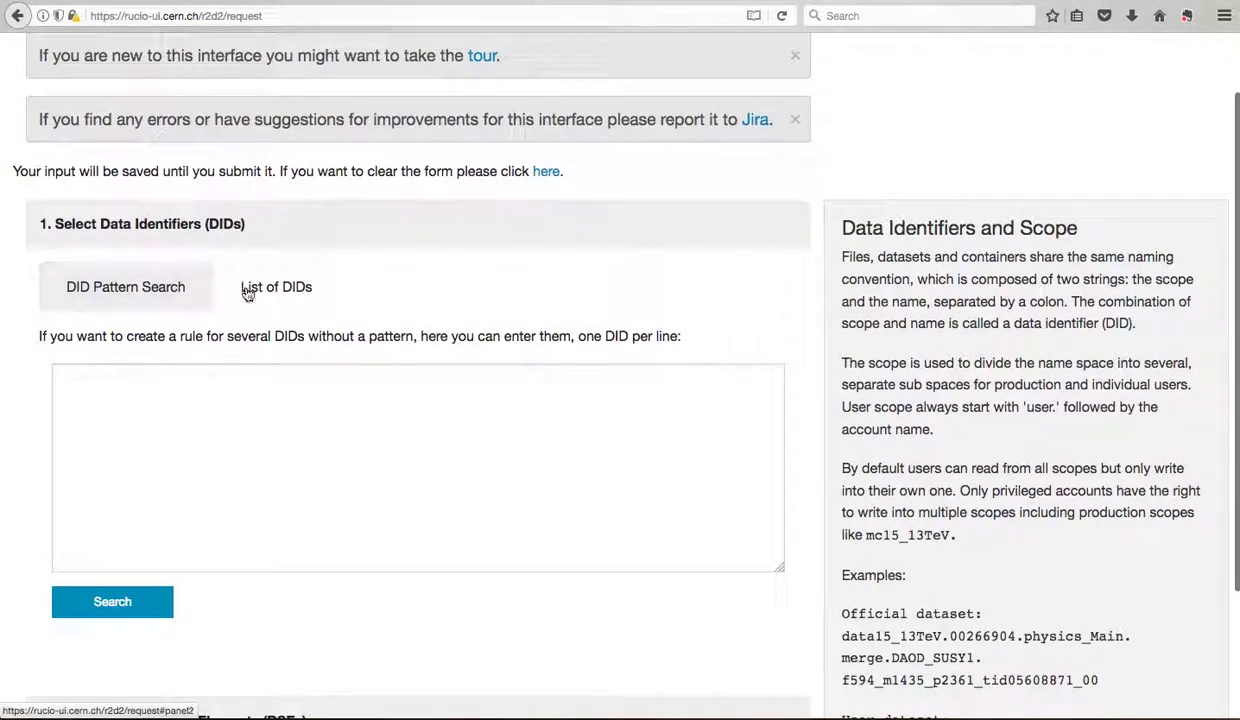
pyautogui.click(107, 300)
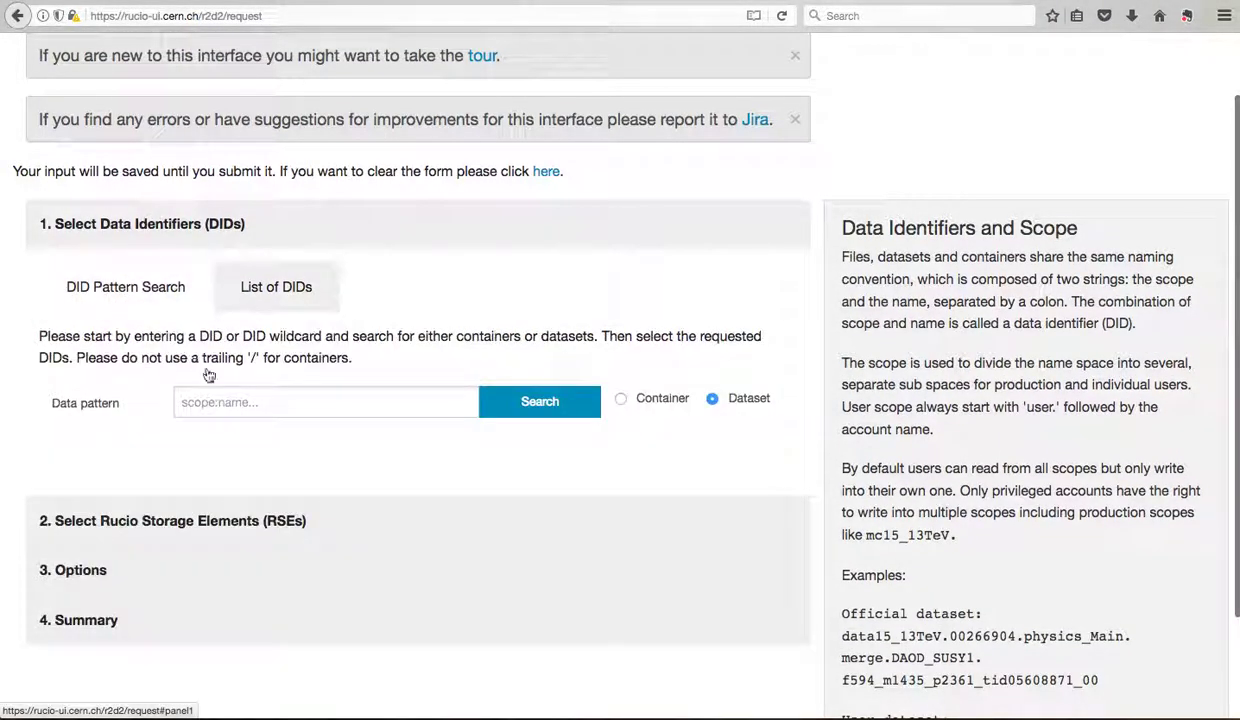
# - Get the DAOD_HIGG2D4 dataset name ending in p2949_tid10308001_00 from the "brokerage failed" e-mail in Mail and search for it as the Rucio data pattern
pyautogui.click(232, 401)
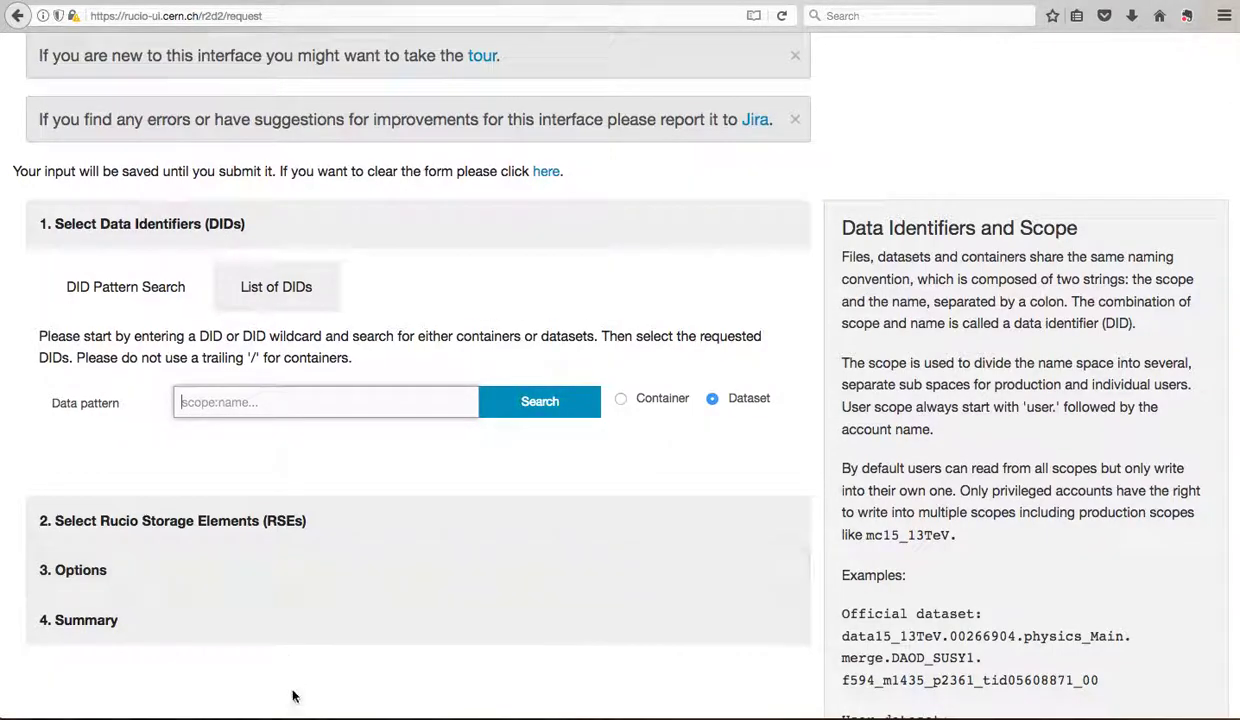
pyautogui.hotkey('ctrl', 'Right')
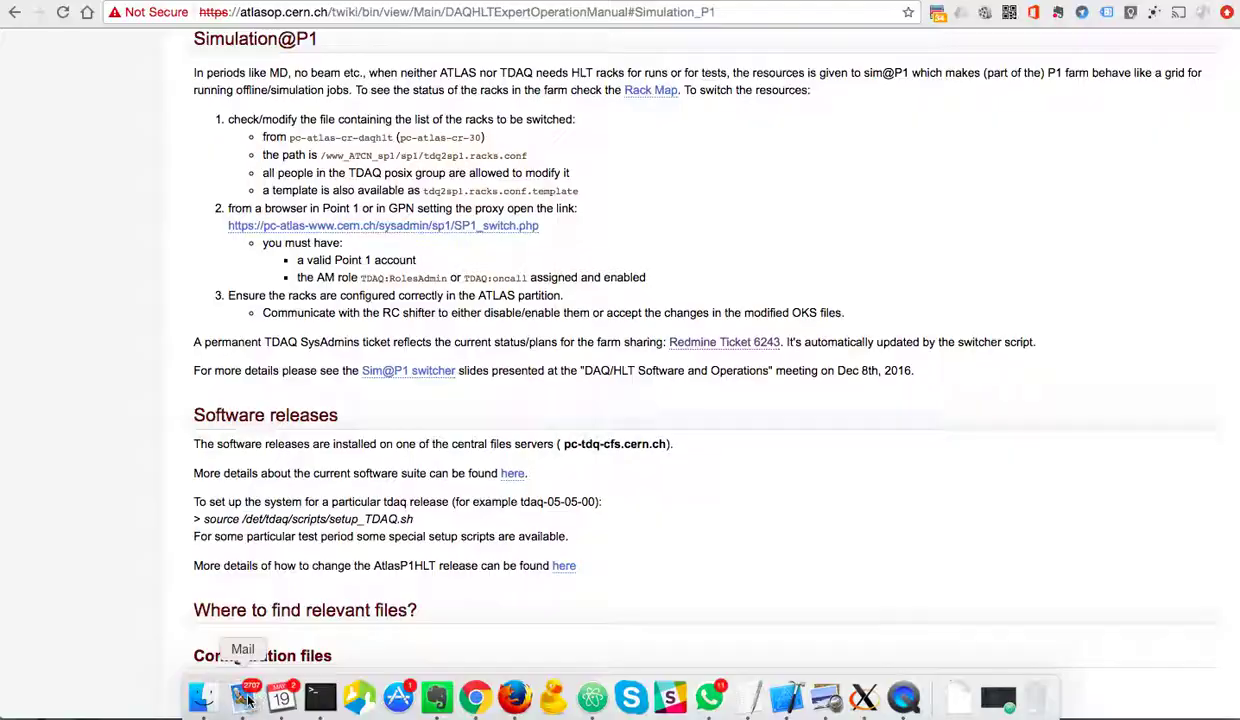
pyautogui.click(244, 686)
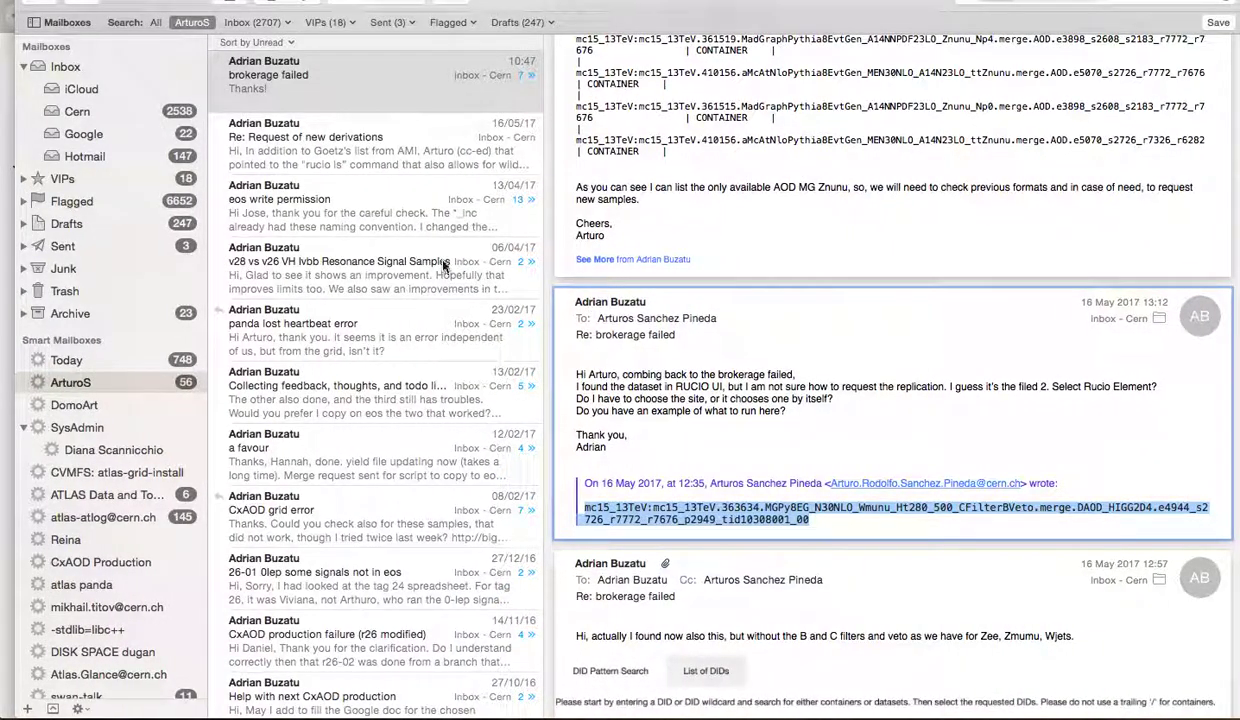
pyautogui.hotkey('ctrl', 'Up')
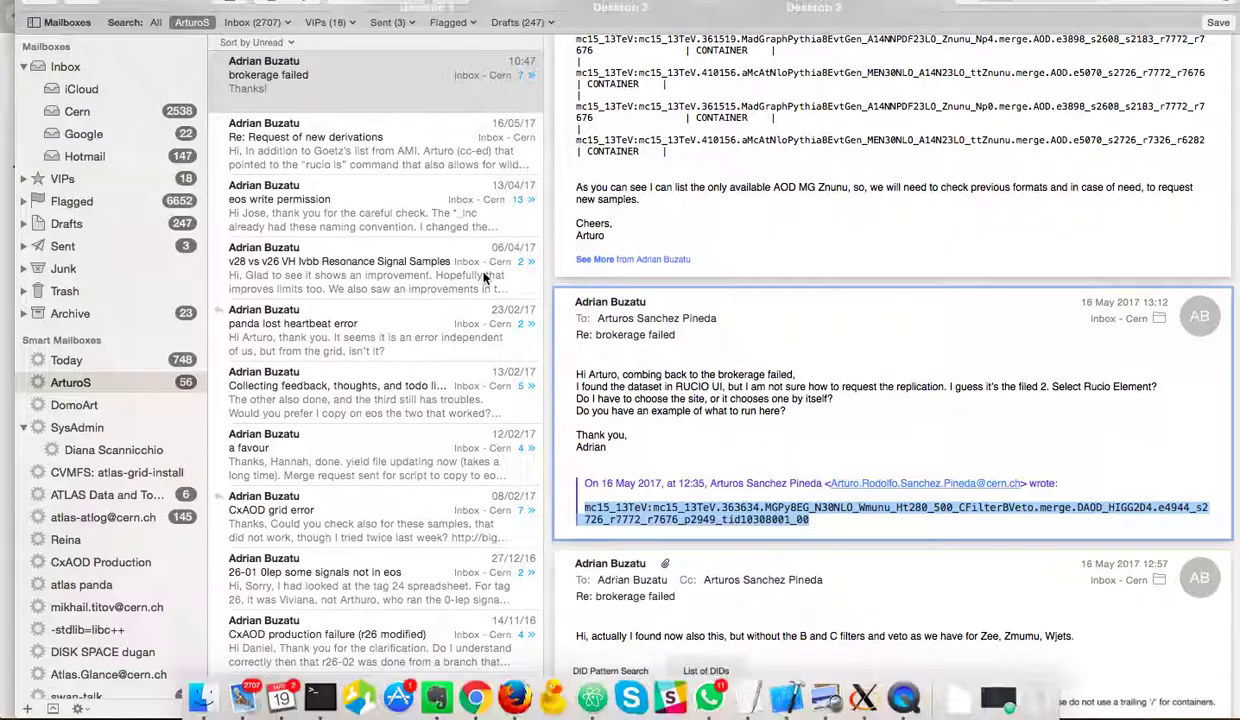
pyautogui.click(465, 250)
pyautogui.click(324, 404)
pyautogui.press('super+v')
pyautogui.press('Return')
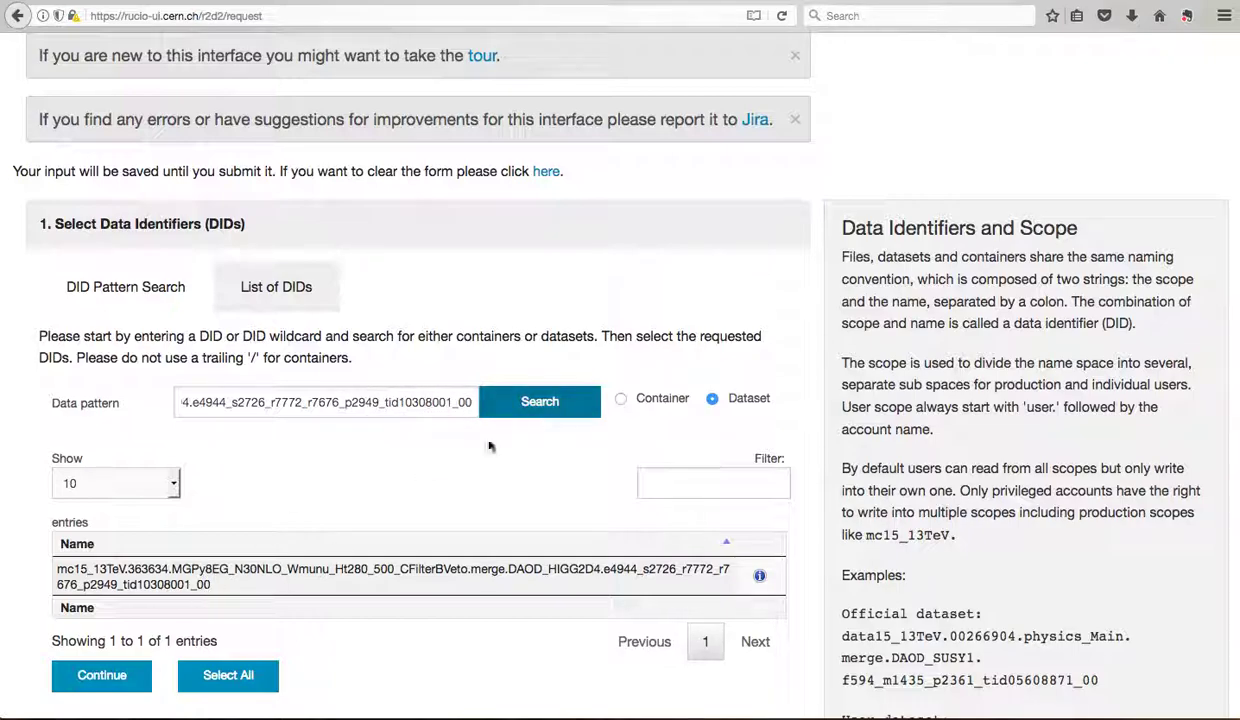
# - Replace the _tid10308001_00 ending of the data pattern with the wildcard * and search for datasets again
pyautogui.scroll(-2, 287, 575)
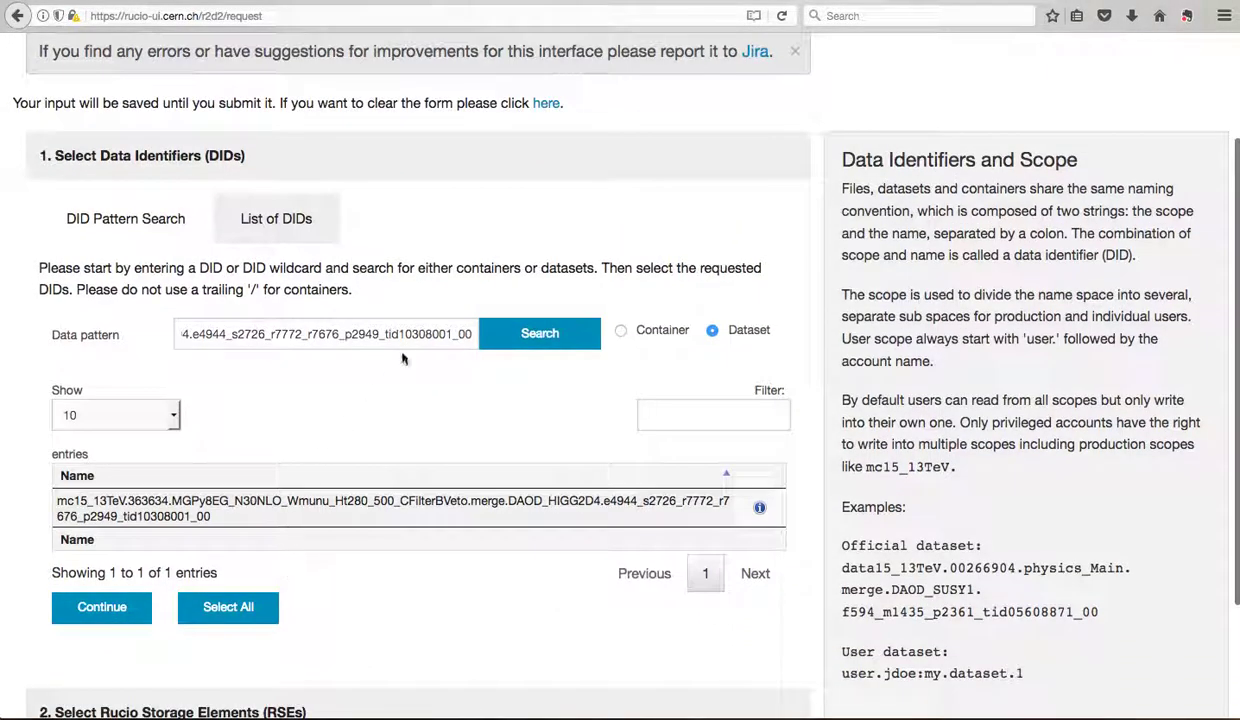
pyautogui.moveTo(380, 334); pyautogui.dragTo(477, 338)
pyautogui.press('BackSpace')
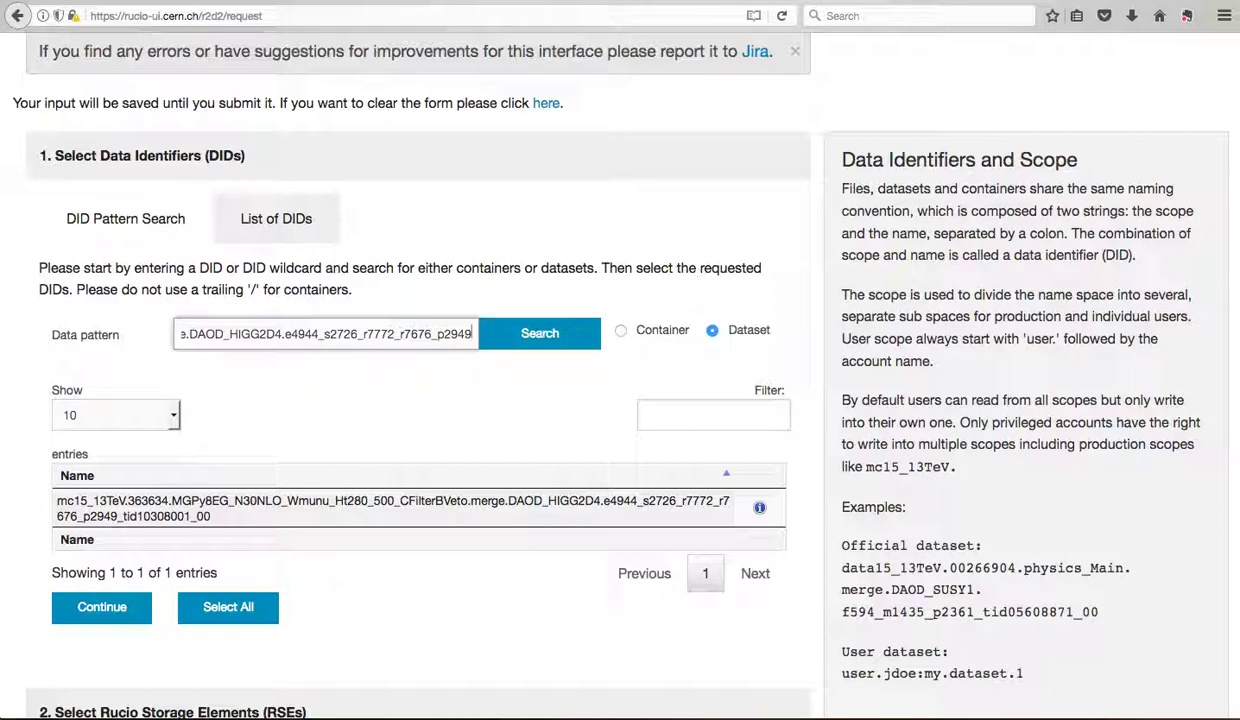
pyautogui.write('*')
pyautogui.click(505, 334)
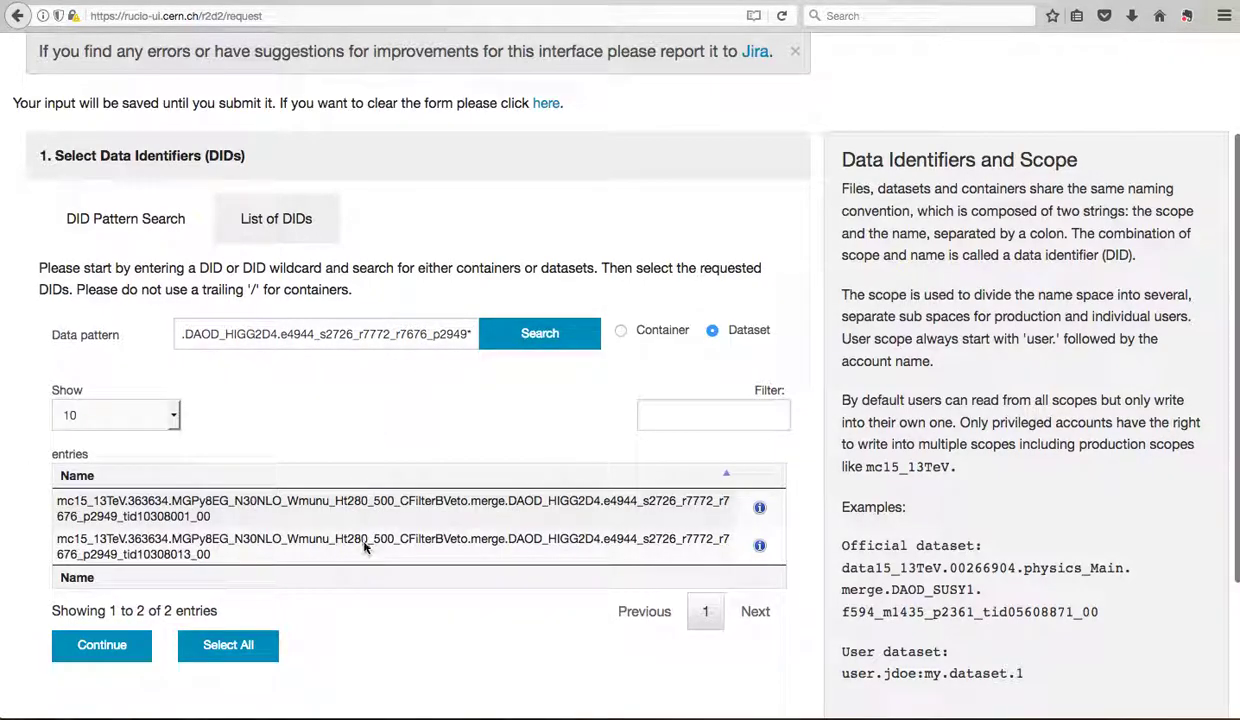
# - Select all the datasets found and continue to the storage element selection
pyautogui.scroll(-1, 362, 540)
pyautogui.scroll(-2, 364, 546)
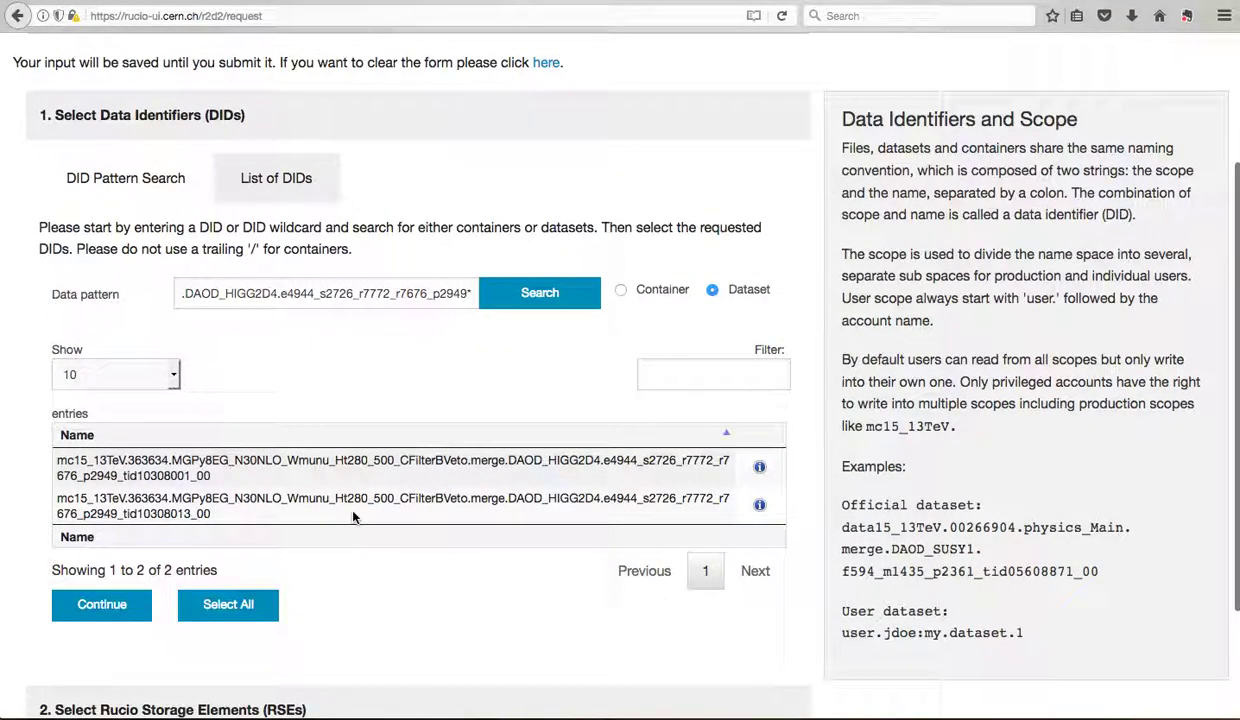
pyautogui.click(236, 605)
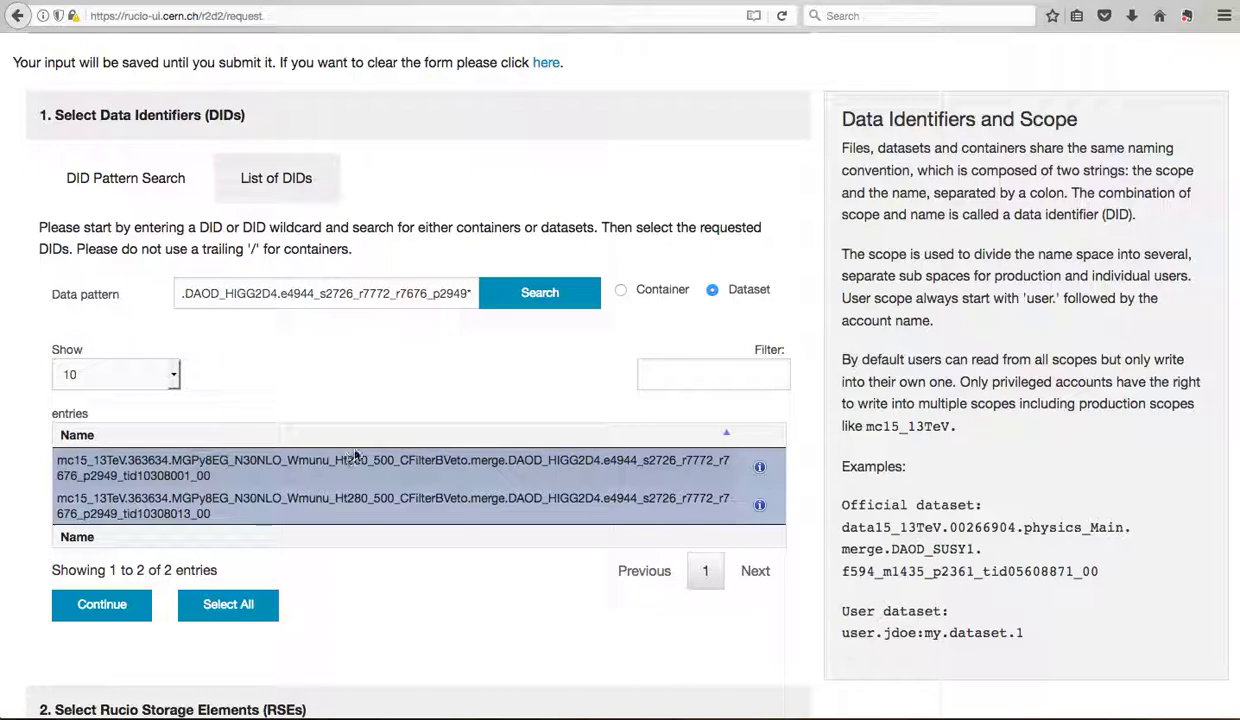
pyautogui.click(104, 605)
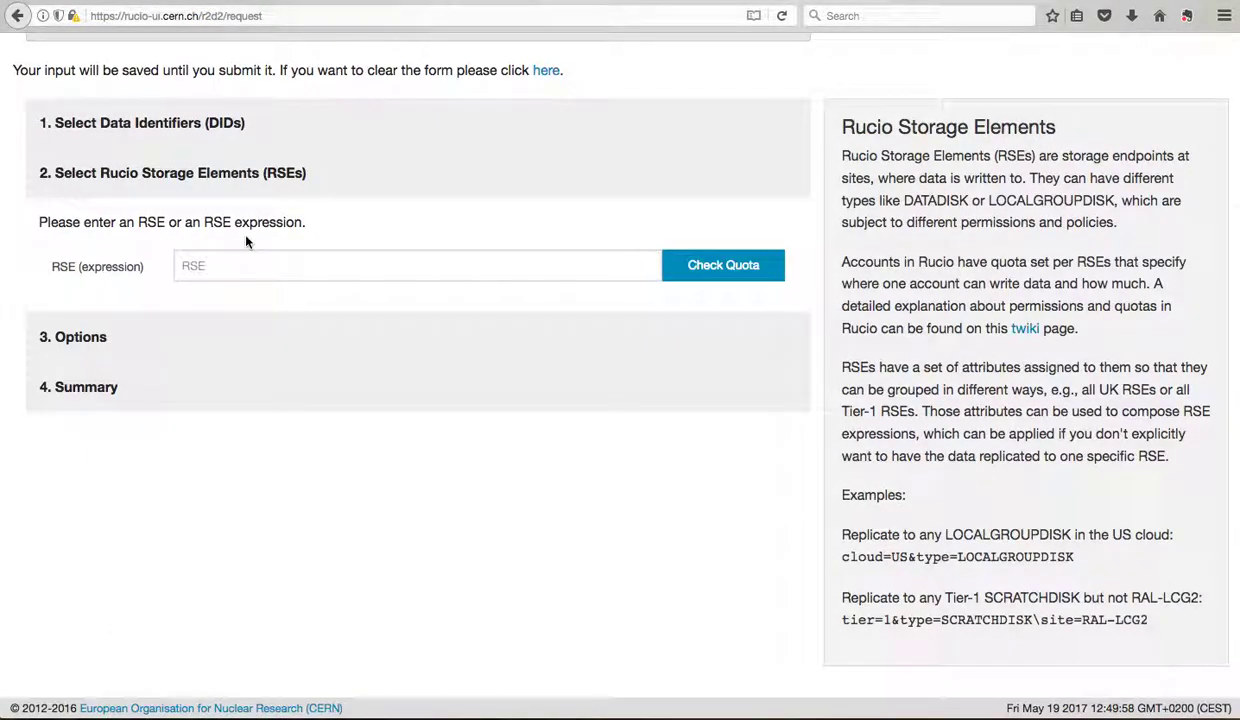
# - Choose INFN-NAPOLI-ATLAS_LOCALGROUPDISK as the destination RSE, check its quota and continue to the options
pyautogui.click(272, 263)
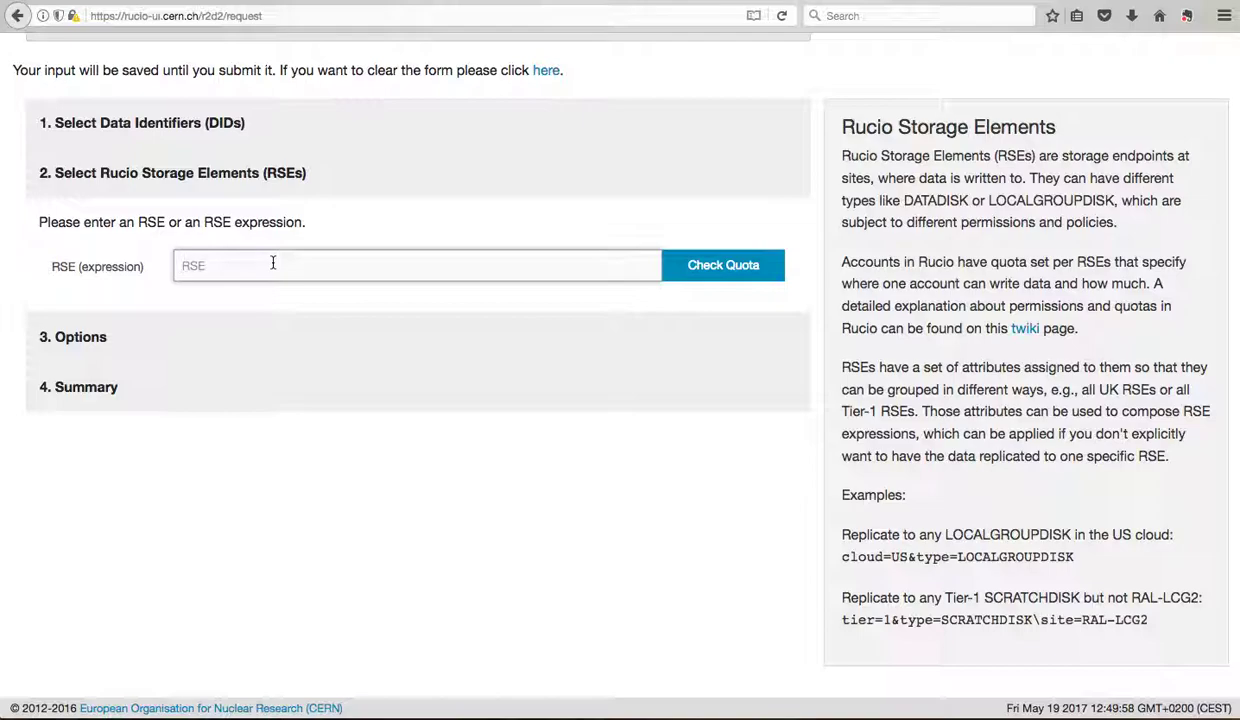
pyautogui.write('napoli')
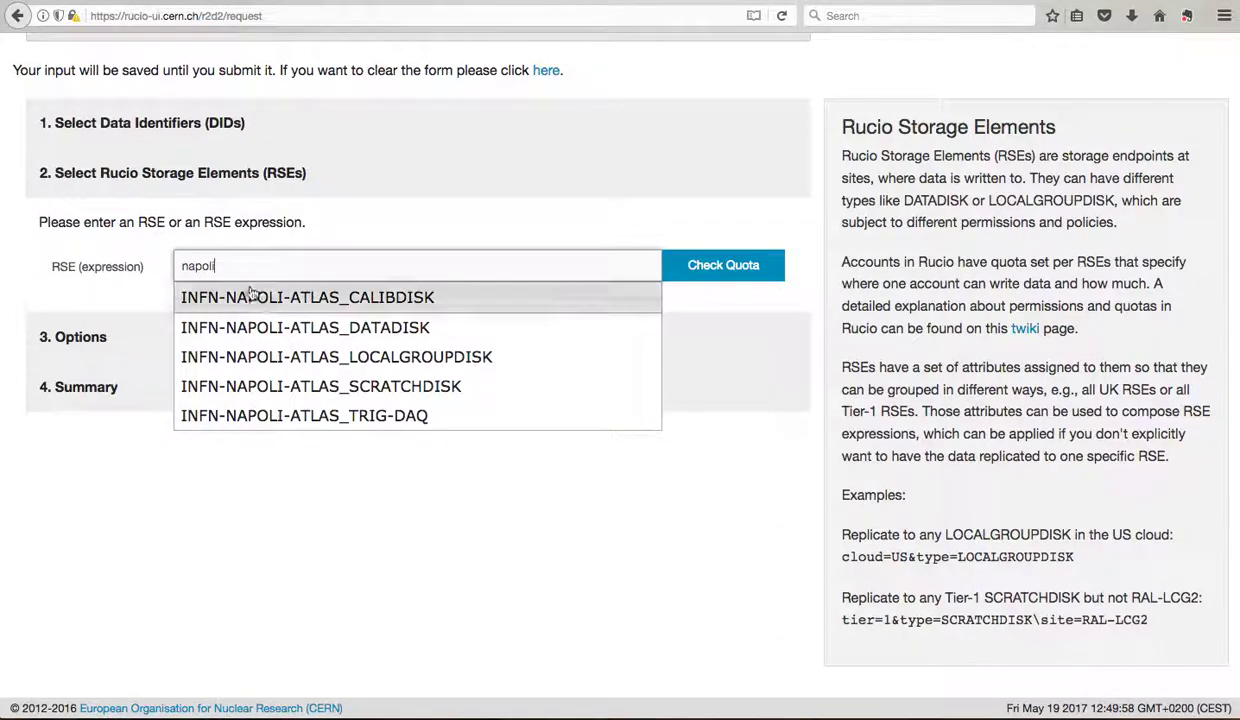
pyautogui.click(293, 354)
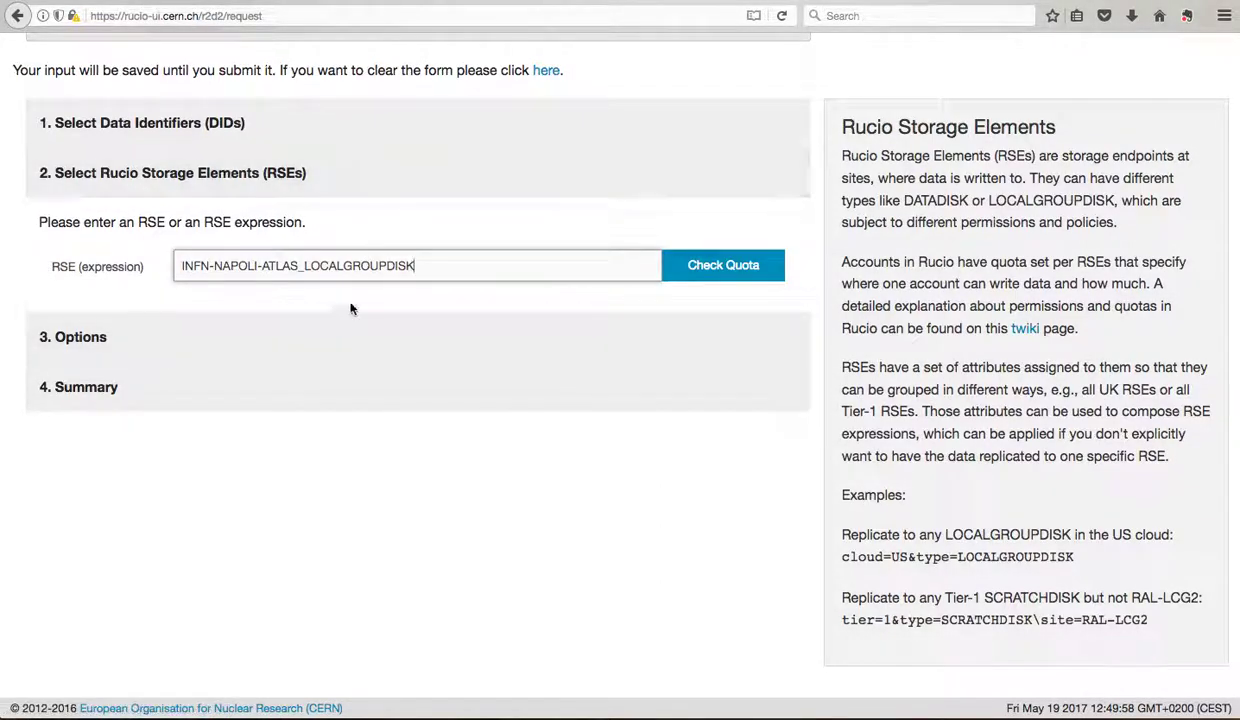
pyautogui.click(681, 278)
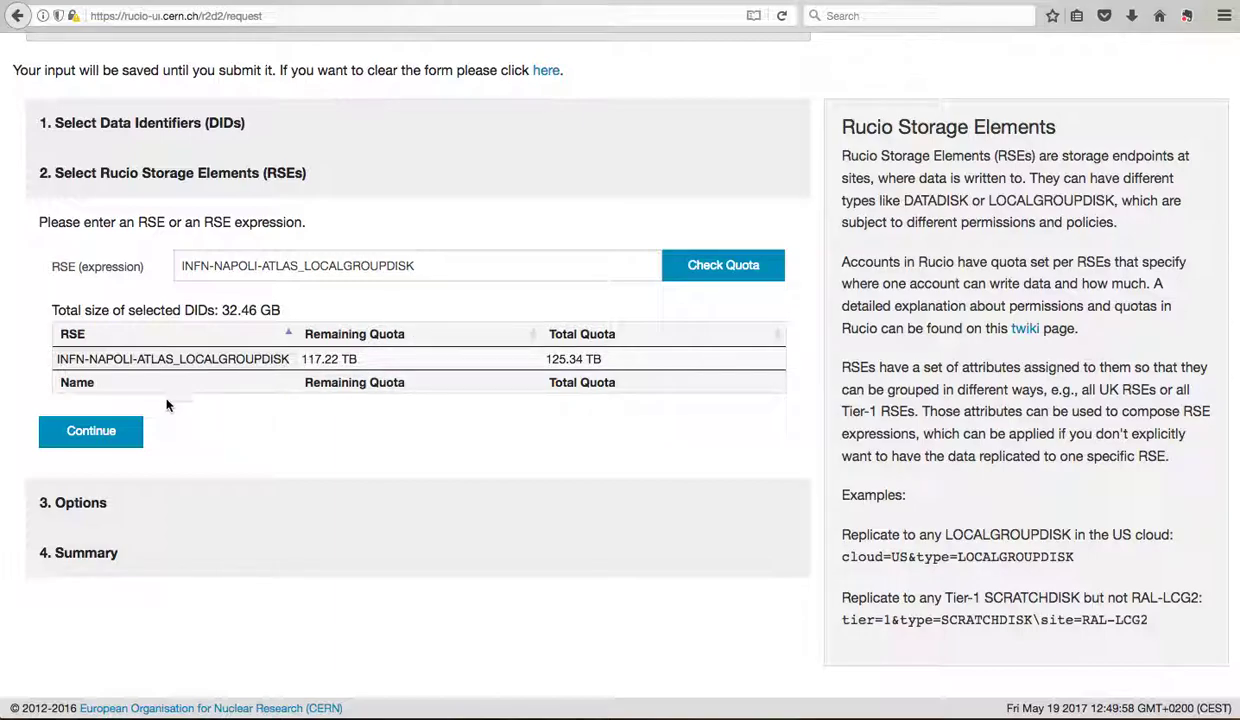
pyautogui.click(116, 438)
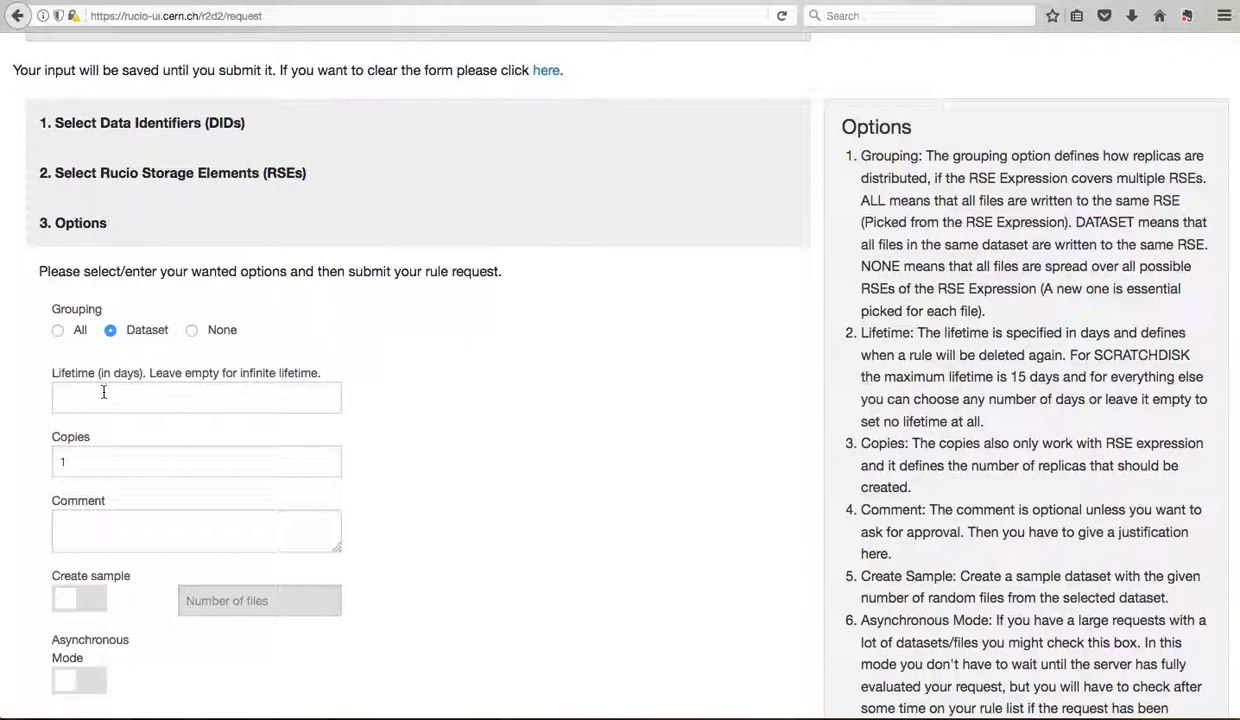
# - Set the replication rule's lifetime to 120 days
pyautogui.click(103, 392)
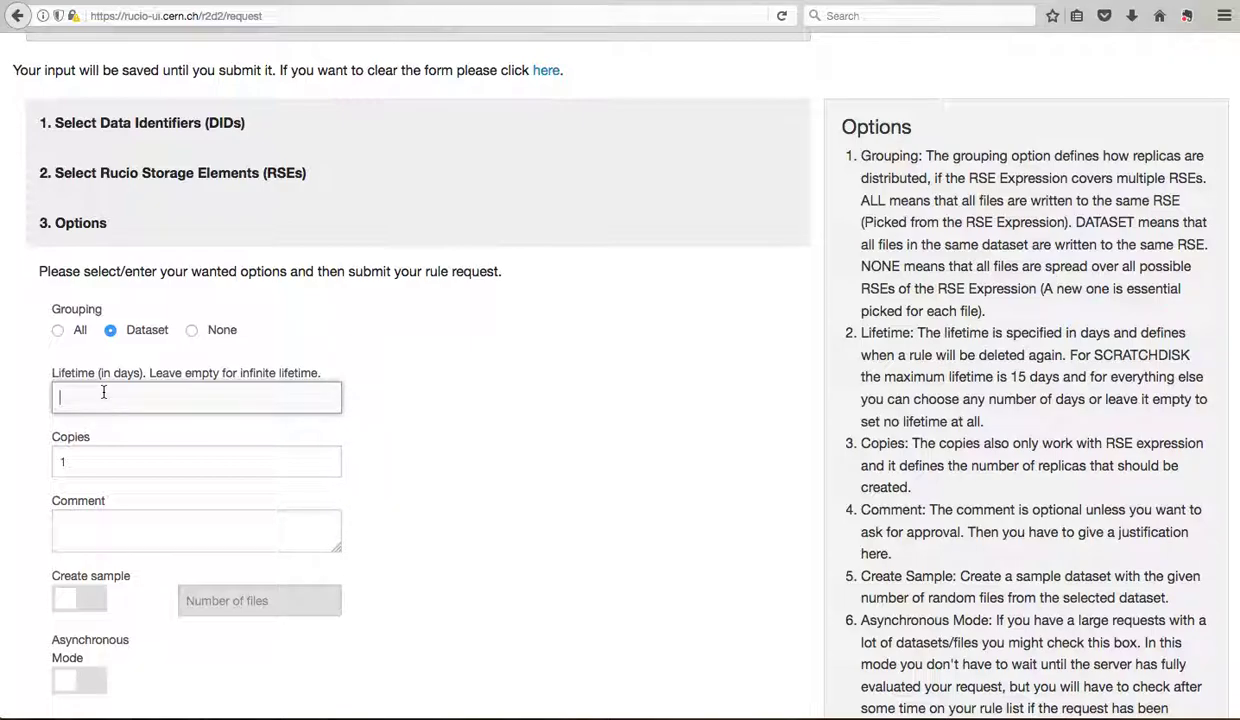
pyautogui.click(103, 392)
pyautogui.write('120')
# - Enter the rule comment "Official sample for CxAOD production 2017."
pyautogui.click(81, 545)
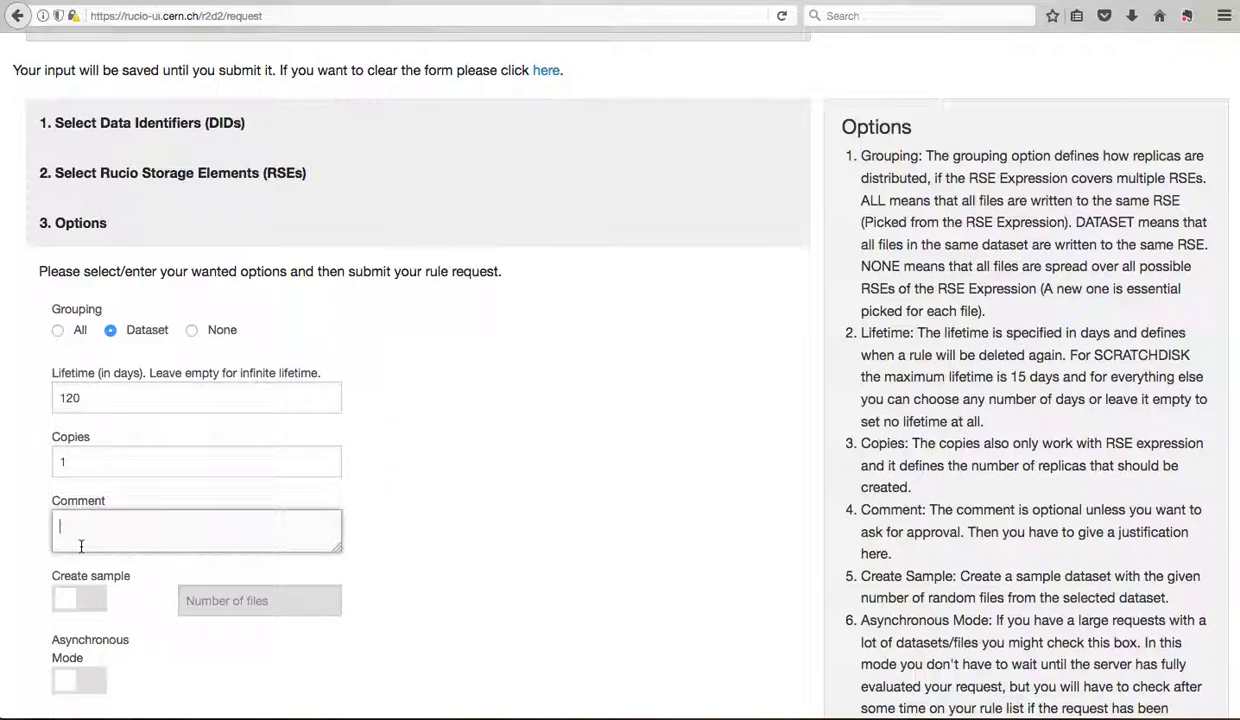
pyautogui.write('Official D')
pyautogui.scroll(3, 222, 320)
pyautogui.scroll(-4, 415, 368)
pyautogui.press('BackSpace')
pyautogui.write('sample for CxAOD productio')
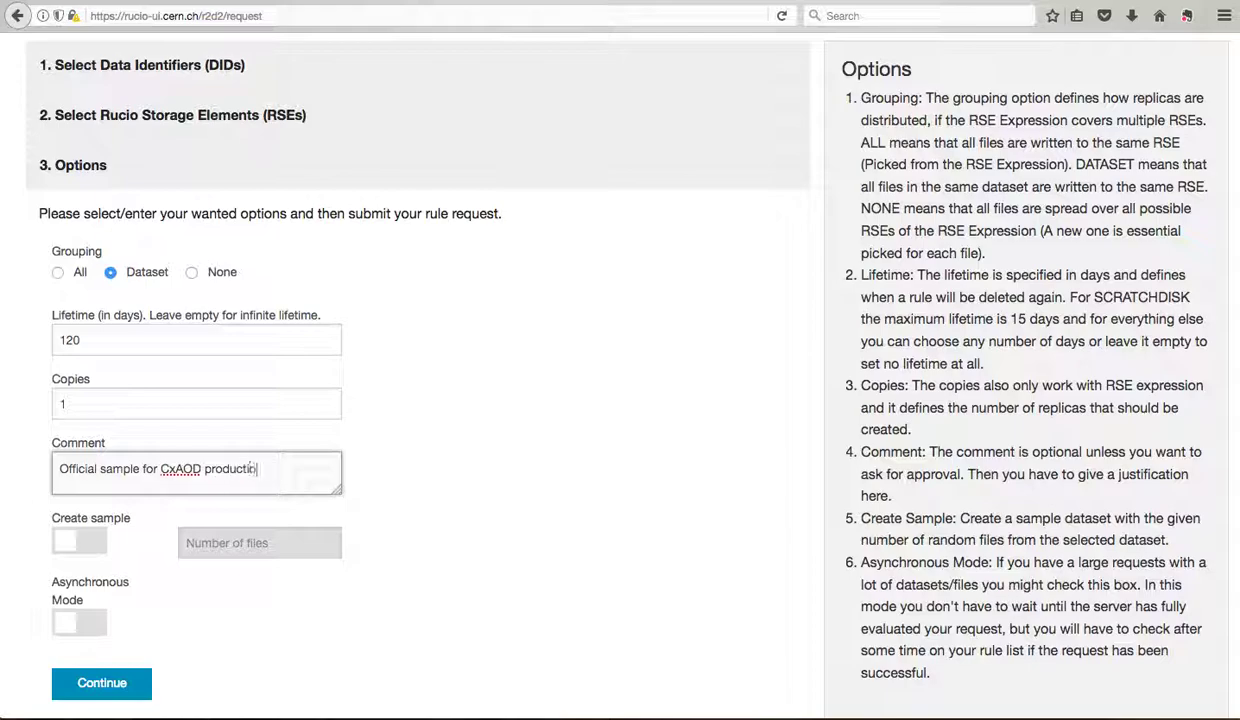
pyautogui.write('n 2017.')
# - Enable asynchronous mode for the rule request and continue to the summary
pyautogui.scroll(-1, 100, 595)
pyautogui.click(82, 549)
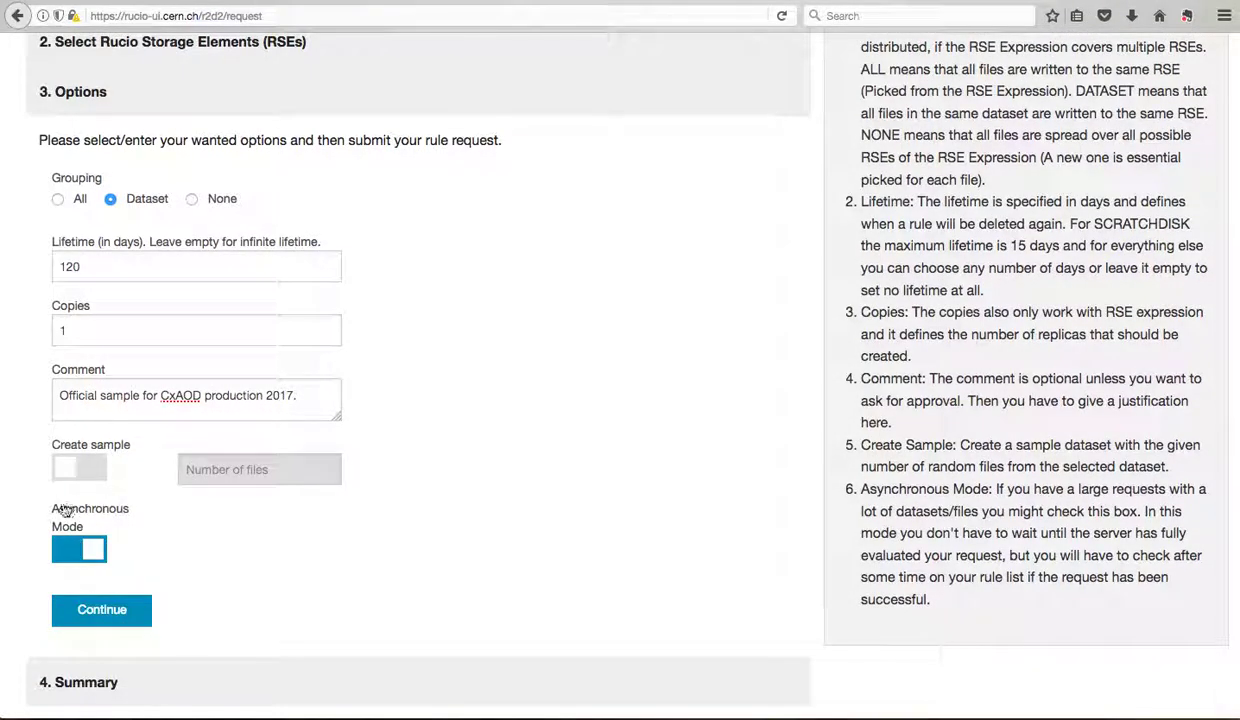
pyautogui.scroll(-1, 50, 508)
pyautogui.click(72, 589)
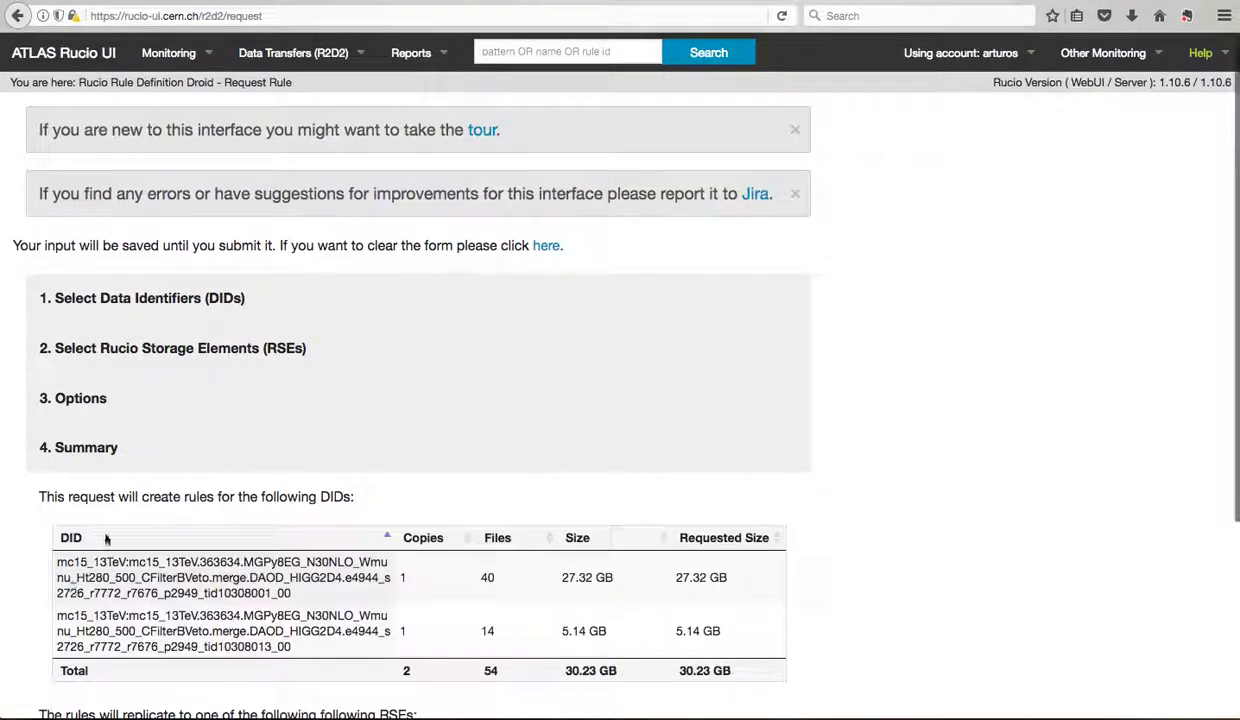
# - Review the summary of datasets, destination and lifetime, submit the rule request and open the list of all the account's rules
pyautogui.scroll(-2, 152, 505)
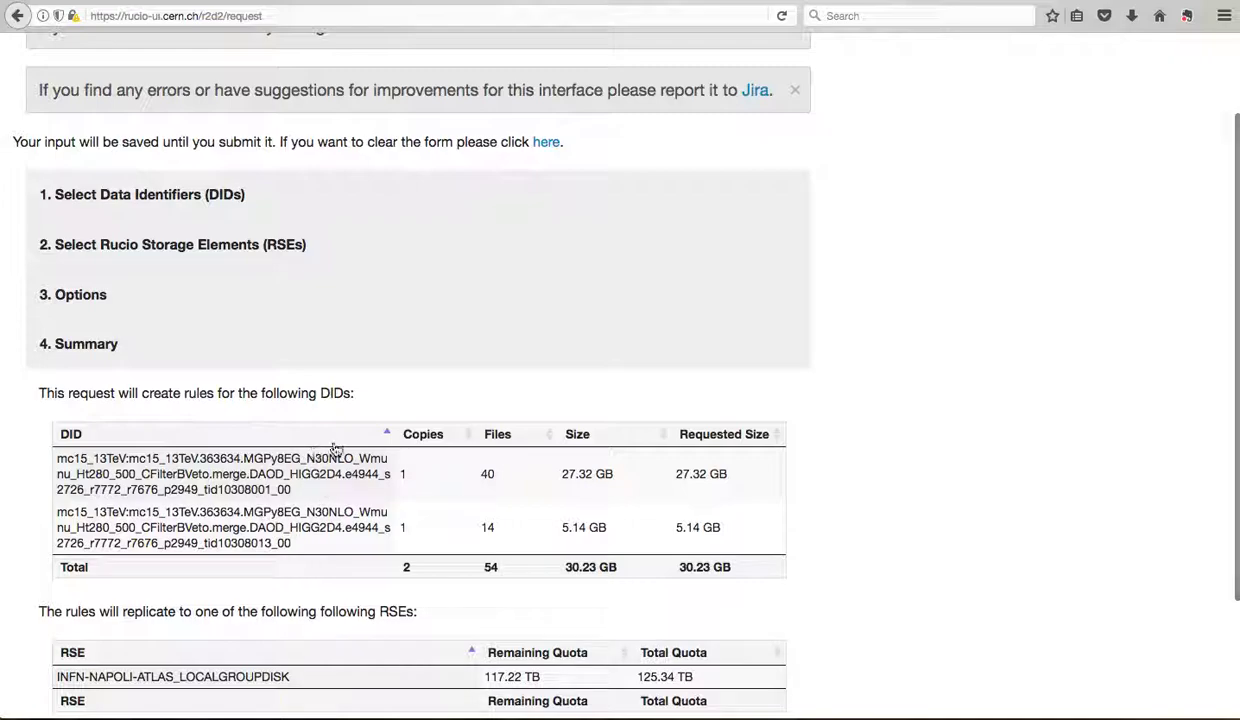
pyautogui.scroll(-3, 566, 518)
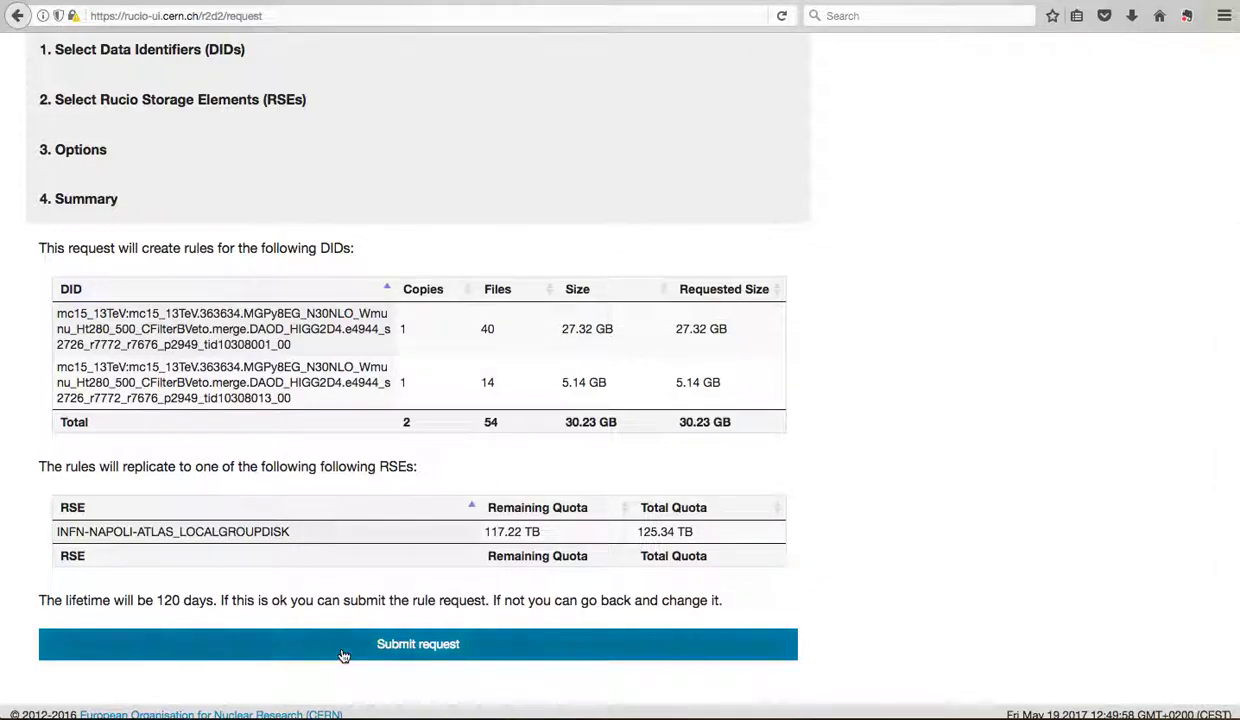
pyautogui.scroll(2, 338, 238)
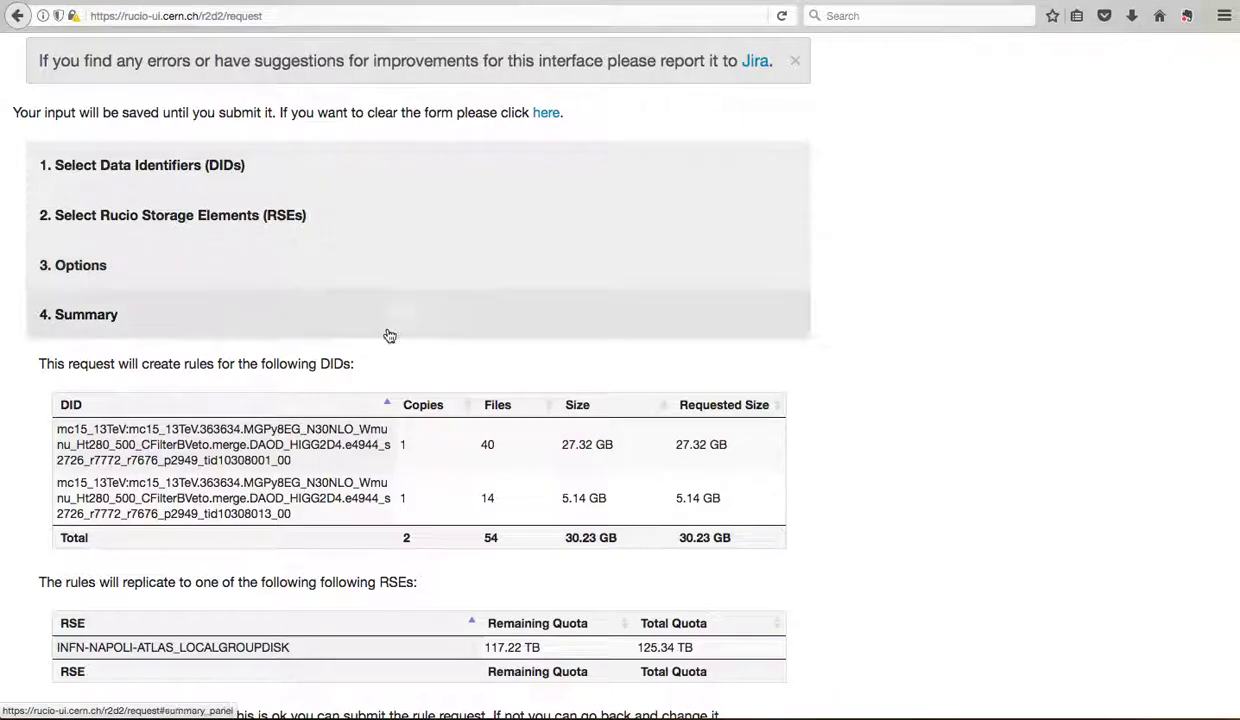
pyautogui.scroll(-1, 388, 335)
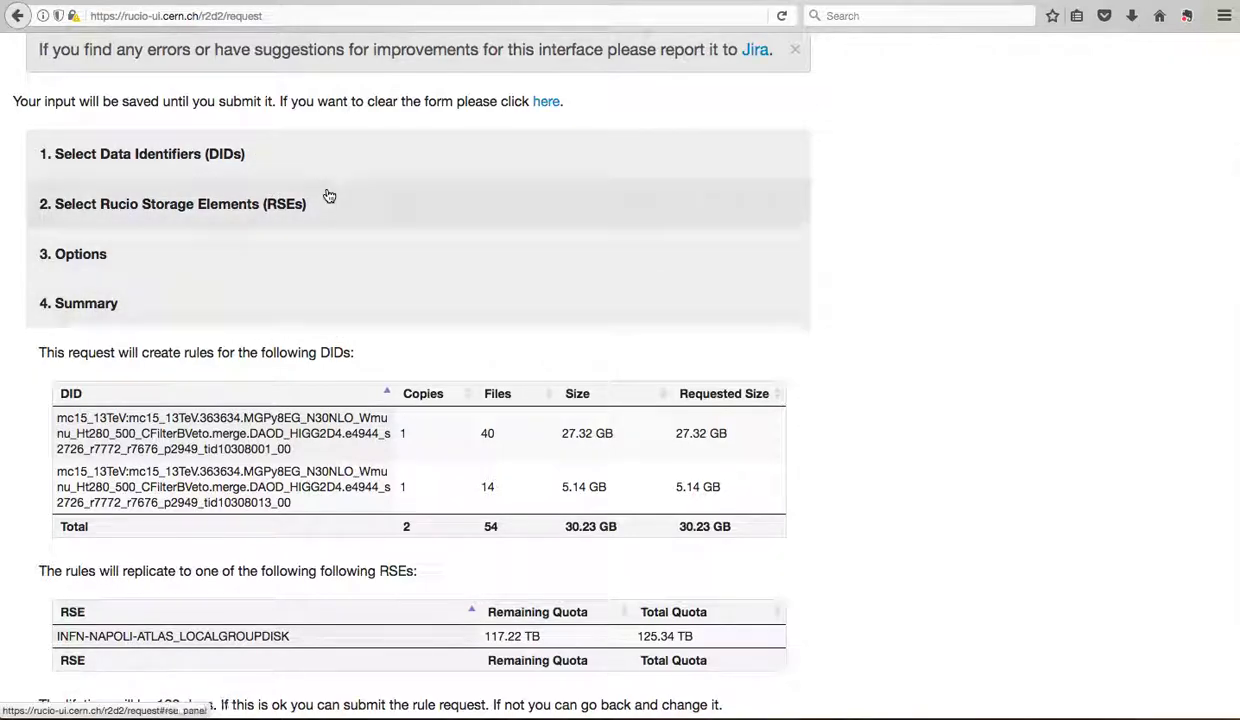
pyautogui.scroll(-3, 327, 194)
pyautogui.click(418, 637)
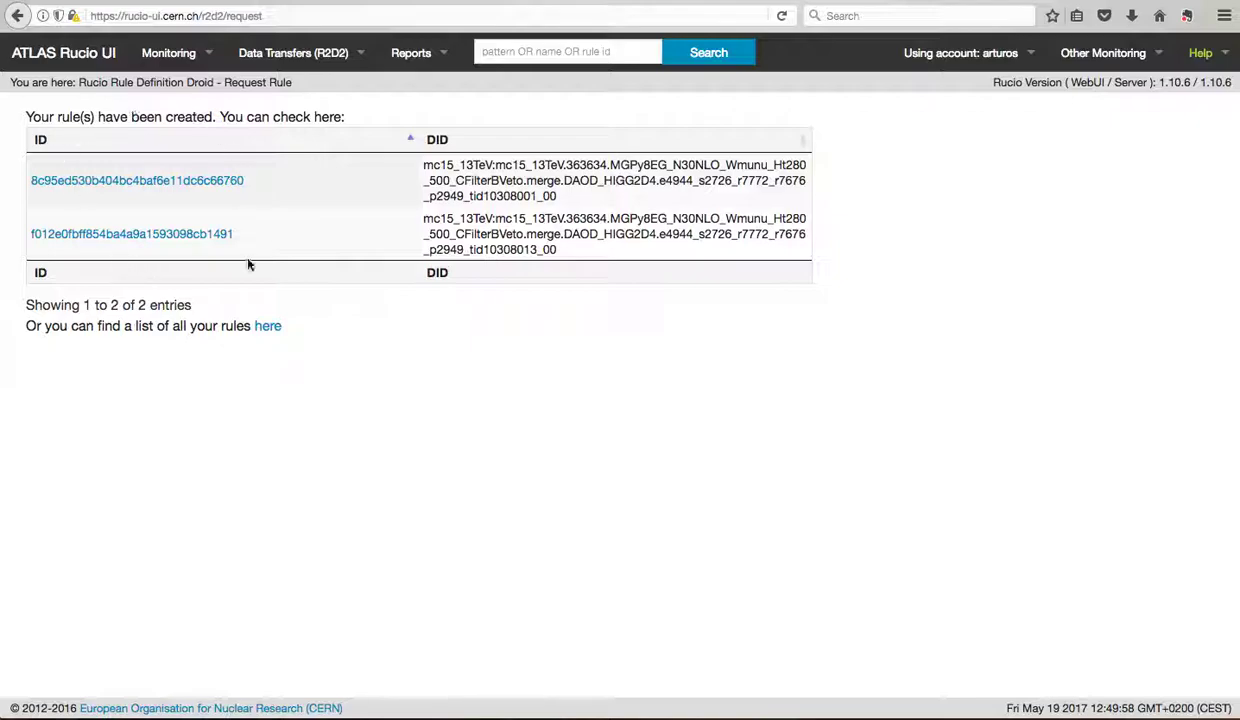
pyautogui.click(265, 328)
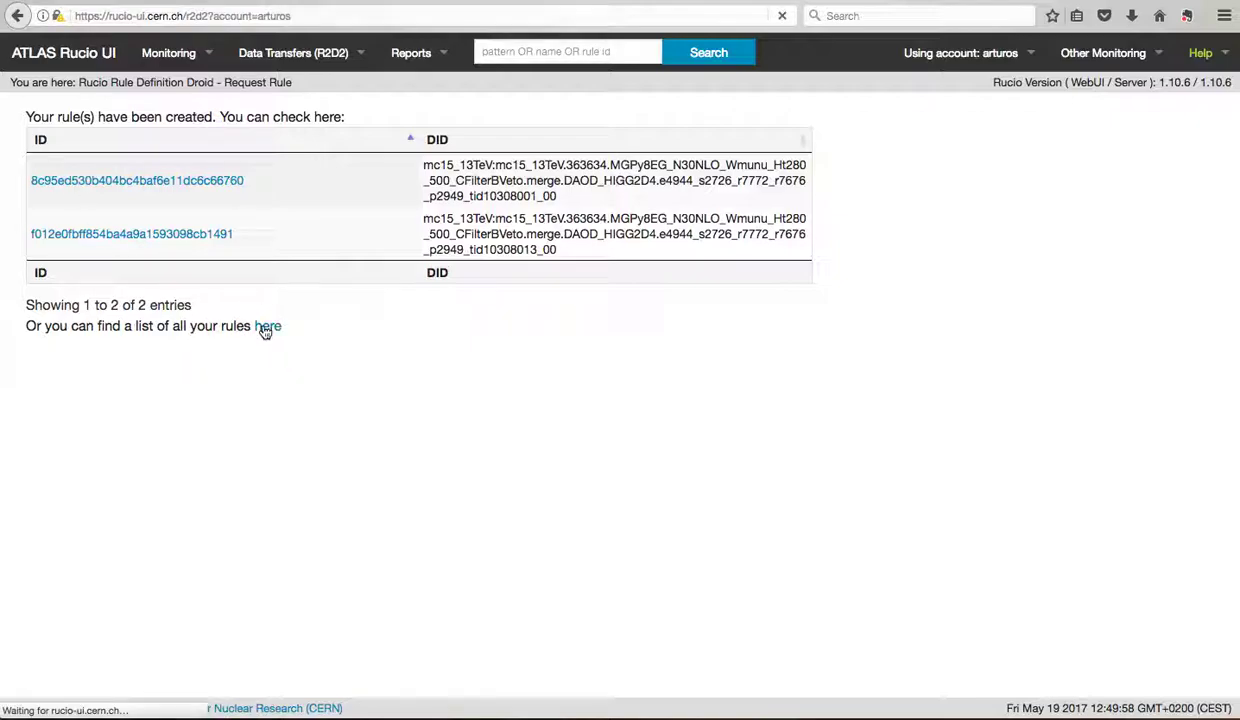